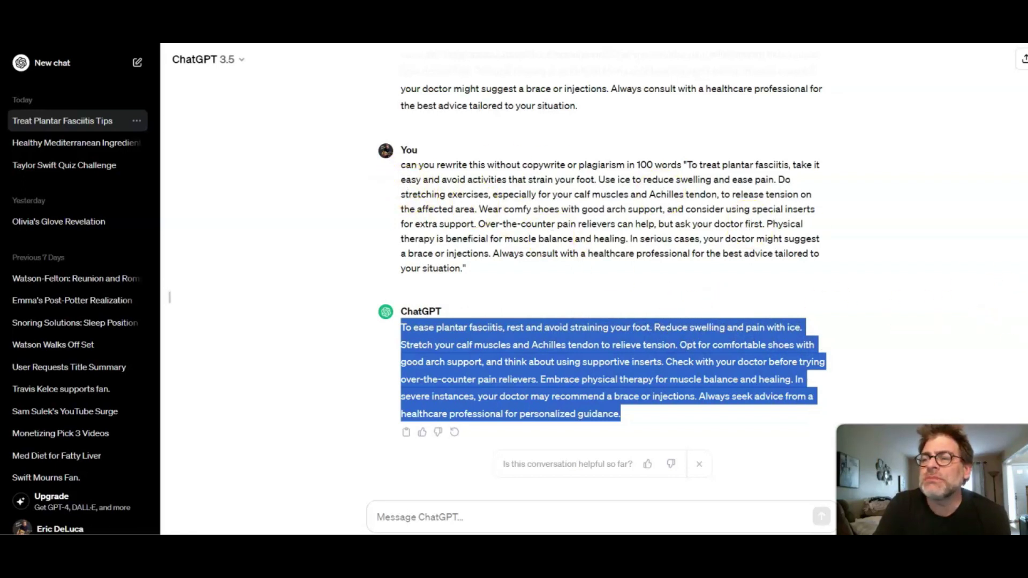
# Select the full 100-word rewritten plantar fasciitis reply in ChatGPT for copying.
pyautogui.click(1019, 308)
pyautogui.scroll(8, 806, 267)
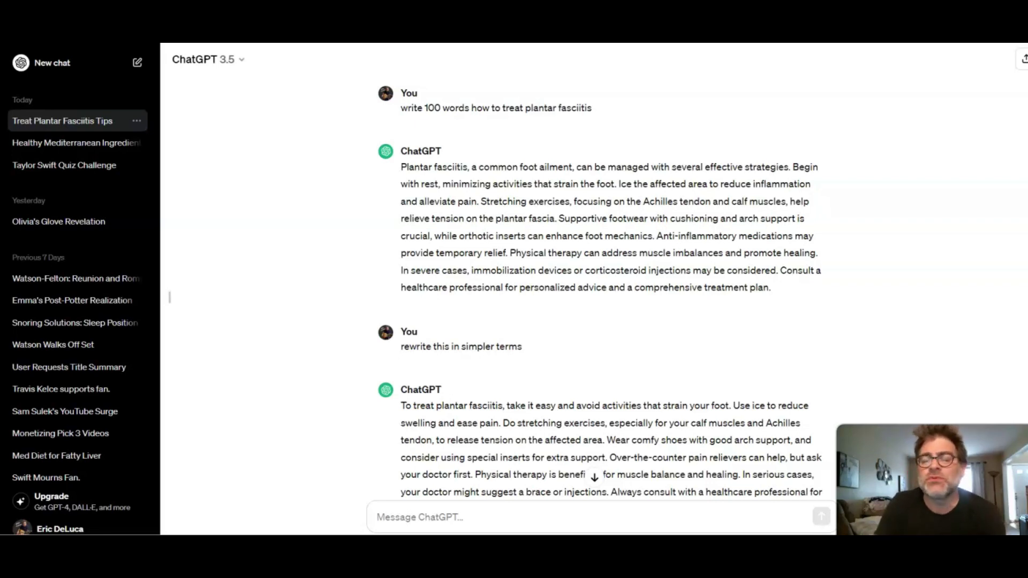
pyautogui.moveTo(401, 236); pyautogui.dragTo(819, 252)
pyautogui.click(741, 188)
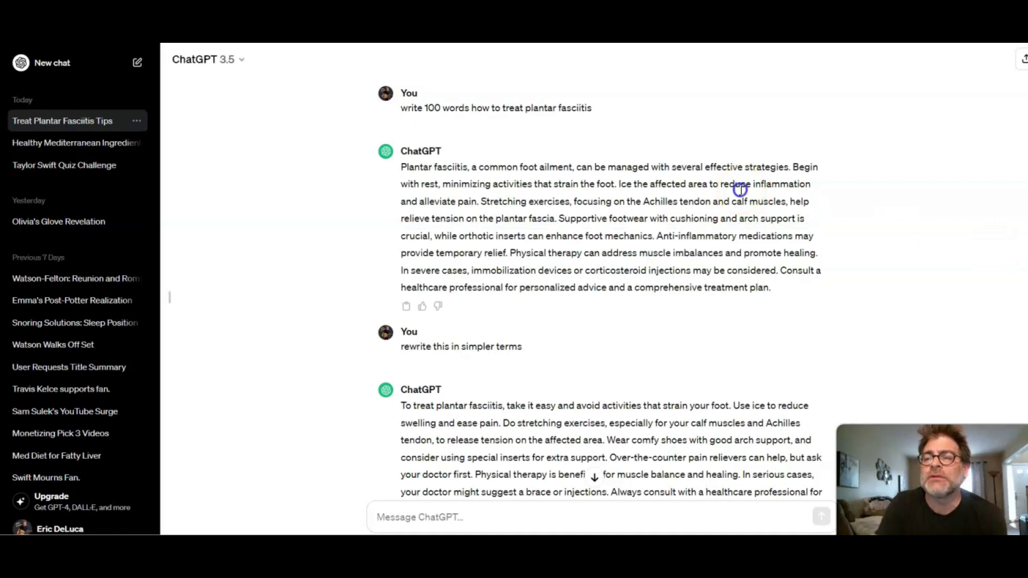
pyautogui.scroll(-5, 740, 189)
pyautogui.scroll(-3, 740, 190)
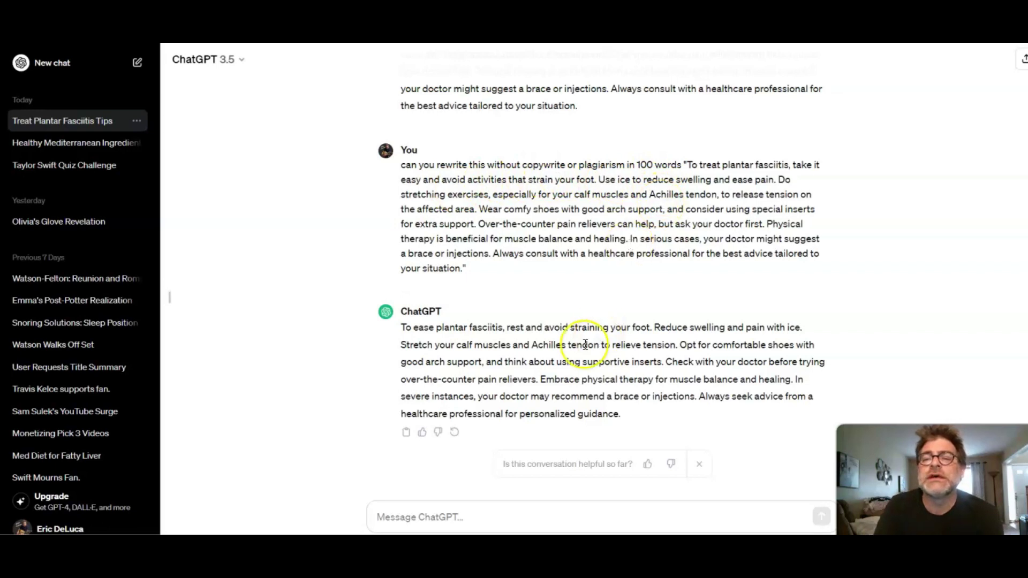
pyautogui.moveTo(588, 379); pyautogui.dragTo(527, 376)
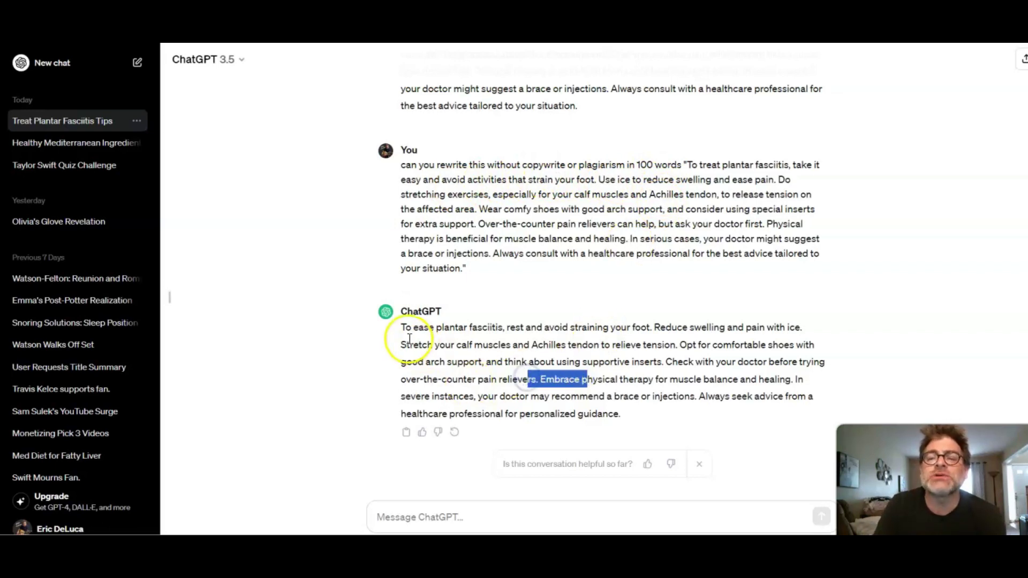
pyautogui.moveTo(401, 327); pyautogui.dragTo(636, 411)
pyautogui.hotkey('ctrl', 'c')
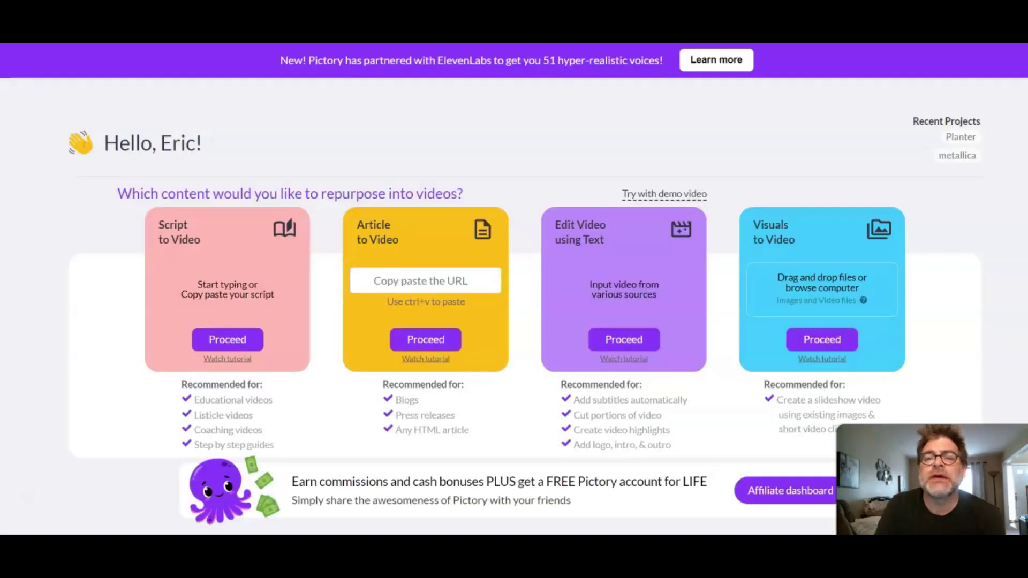
# Start a Script to Video project, paste the copied reply as its script, and name it 'planter'.
pyautogui.click(230, 340)
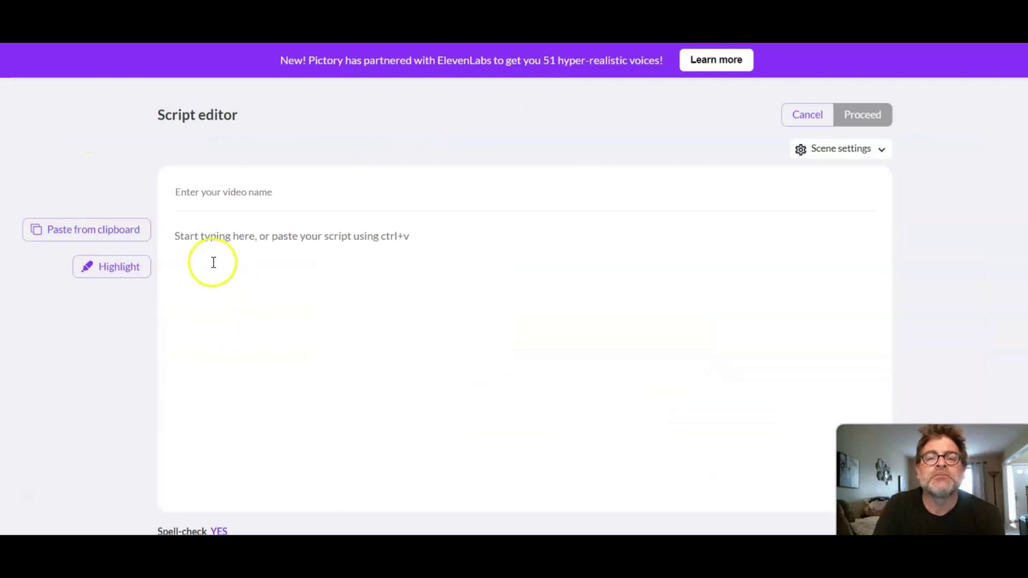
pyautogui.click(195, 250)
pyautogui.hotkey('ctrl', 'v')
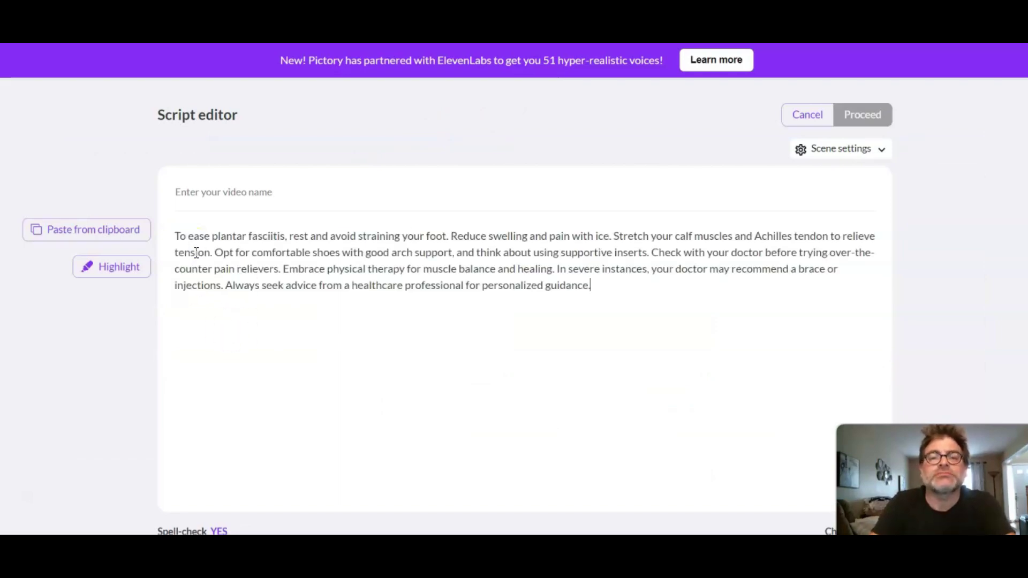
pyautogui.click(204, 194)
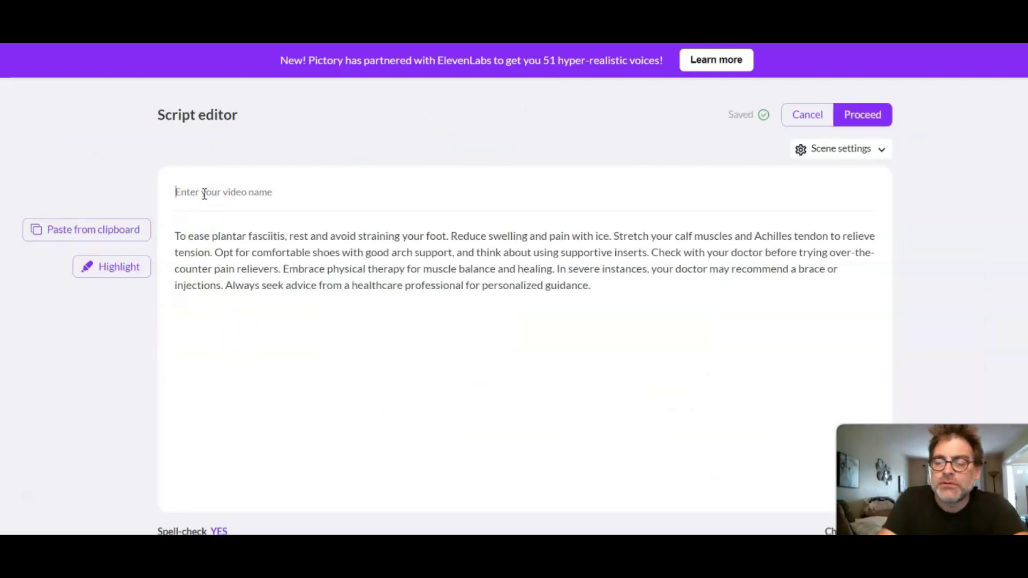
pyautogui.write('planter')
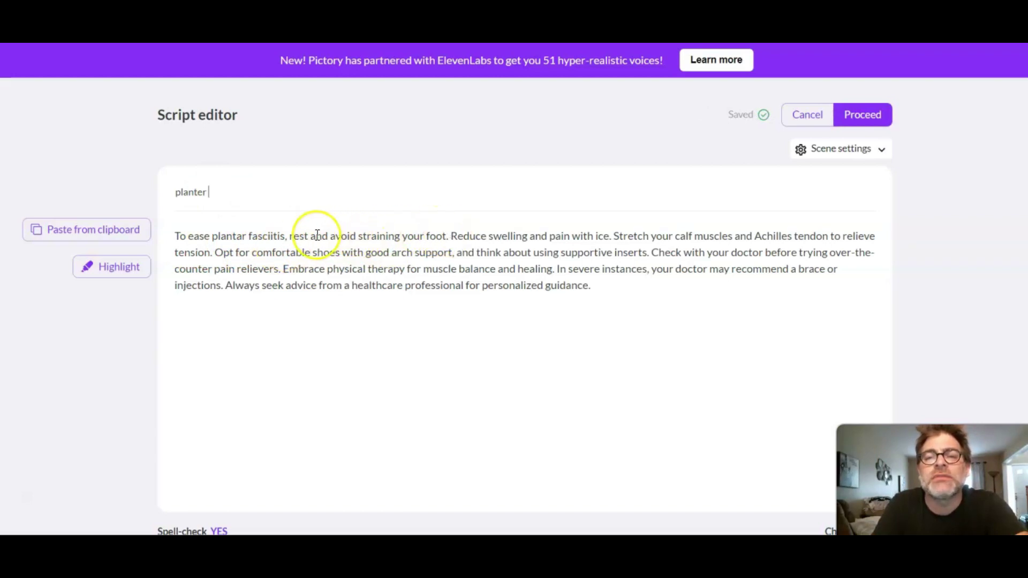
# Break the script into paragraphs after the first sentence and before the Stretch sentence.
pyautogui.click(450, 236)
pyautogui.press('Return')
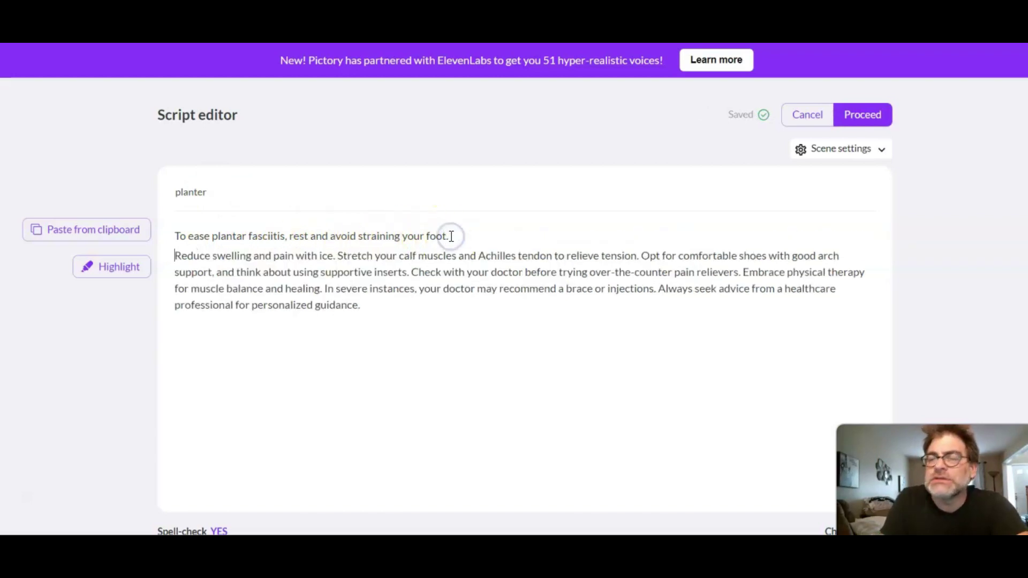
pyautogui.press('Return')
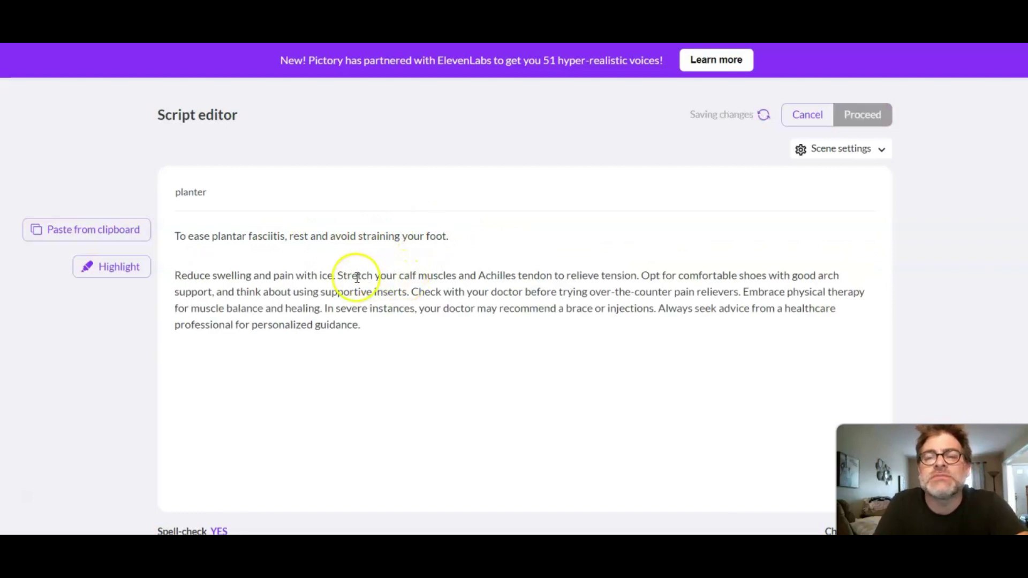
pyautogui.click(337, 275)
pyautogui.press('Return')
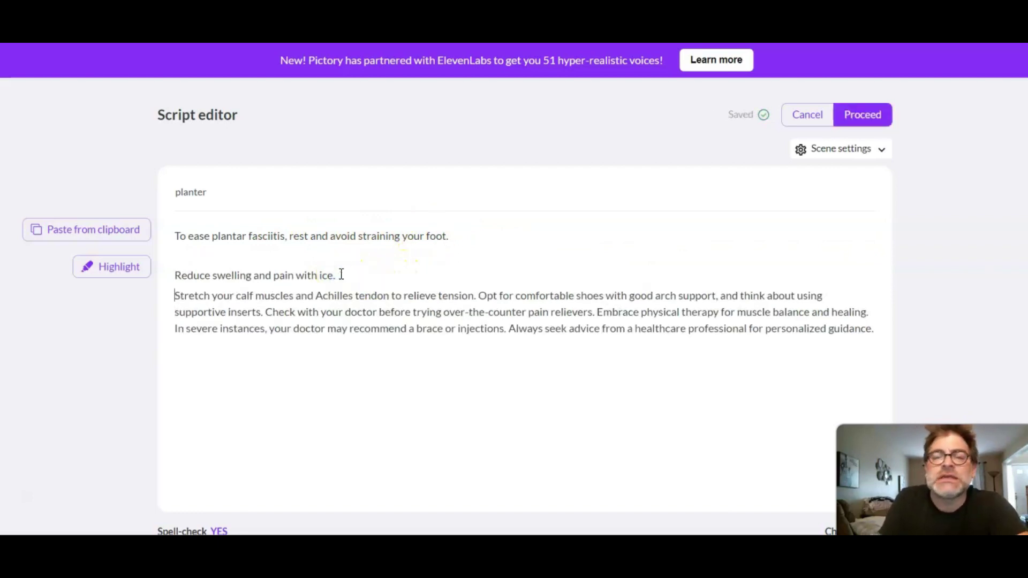
pyautogui.press('Return')
pyautogui.click(301, 308)
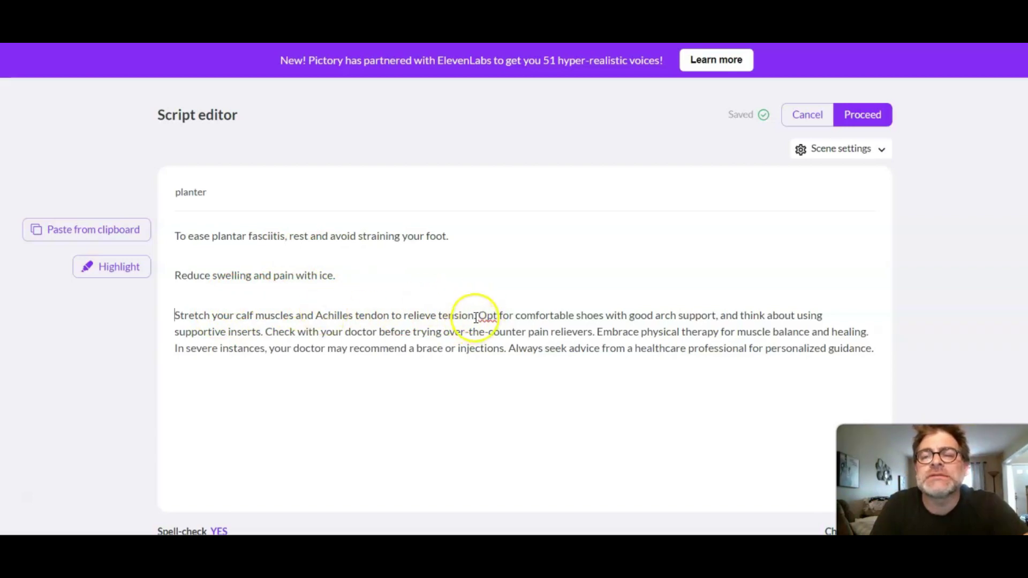
# Give the Opt, supportive inserts, Check with your doctor and Embrace sentences separate paragraphs.
pyautogui.click(478, 317)
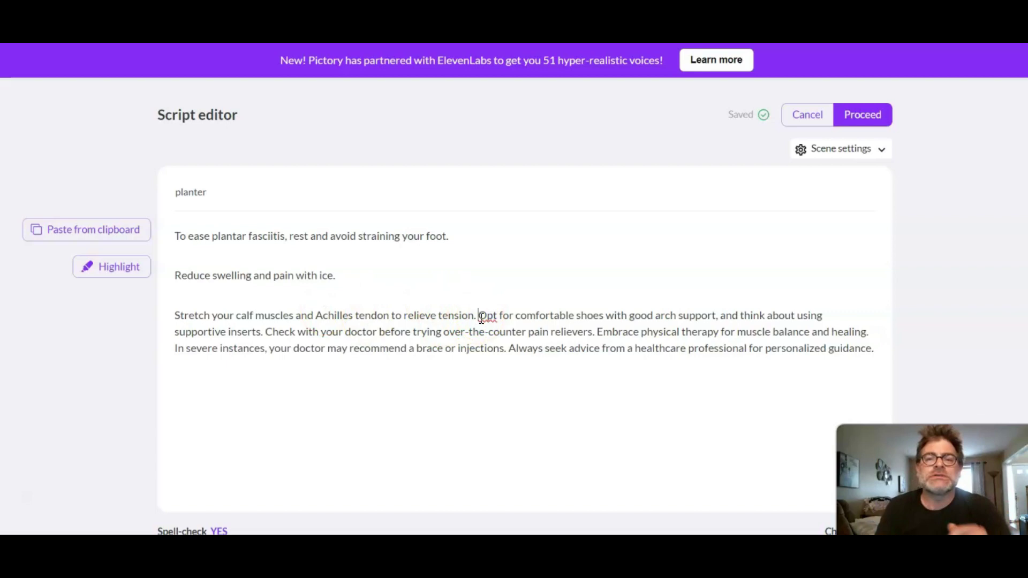
pyautogui.press('Return')
pyautogui.press('Return')
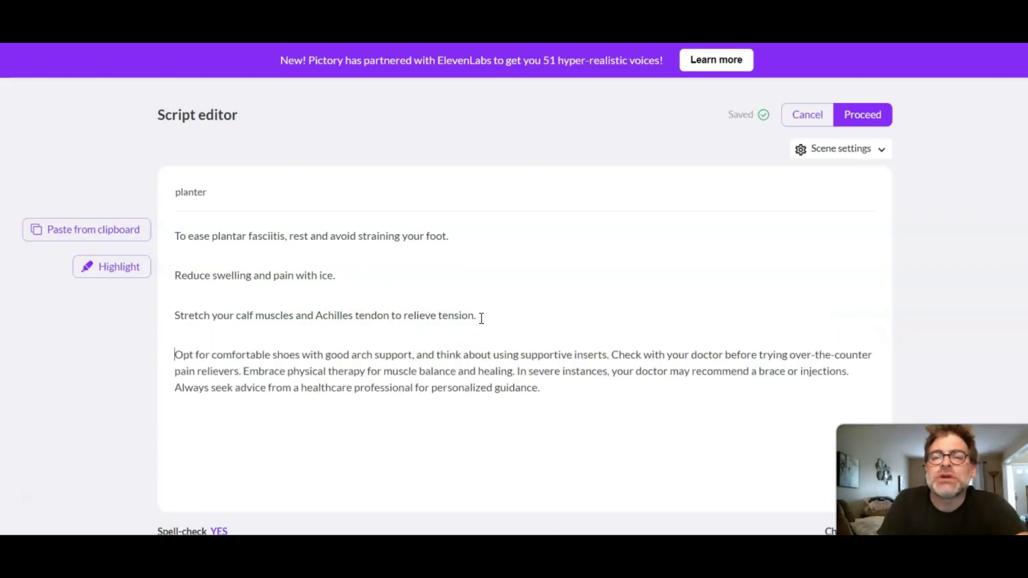
pyautogui.click(418, 356)
pyautogui.press('Return')
pyautogui.press('Return')
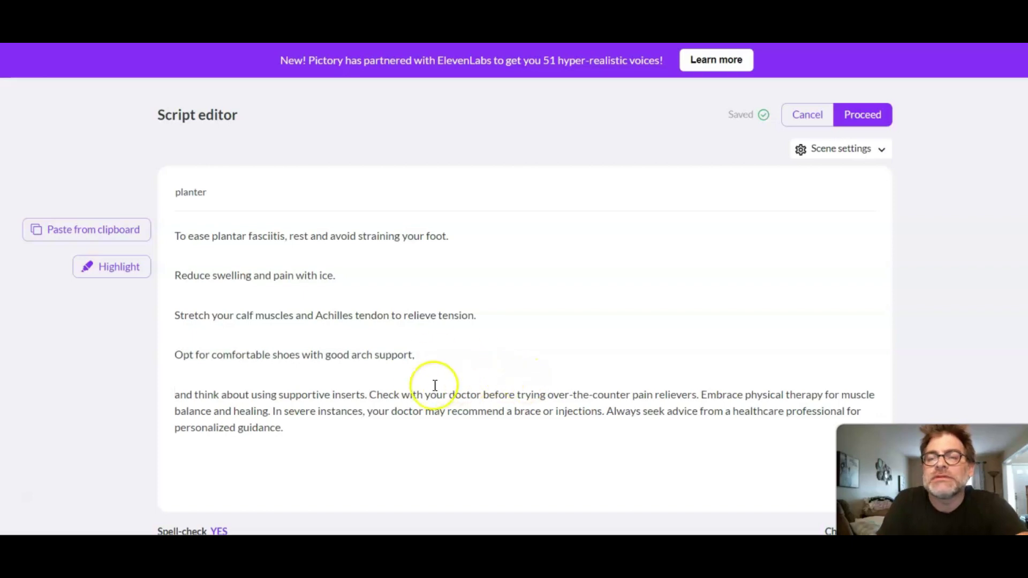
pyautogui.click(370, 394)
pyautogui.press('Return')
pyautogui.press('Return')
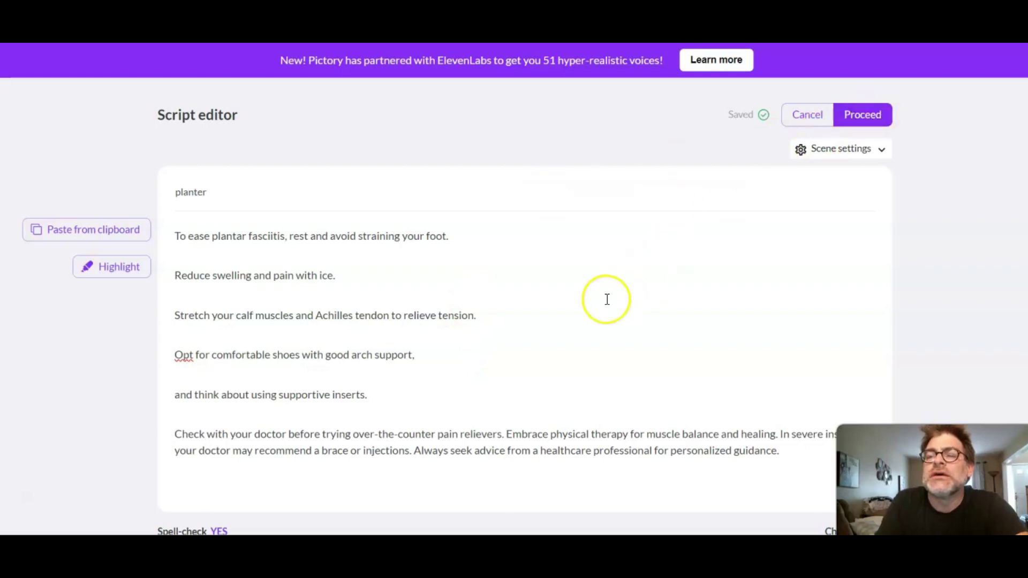
pyautogui.click(507, 434)
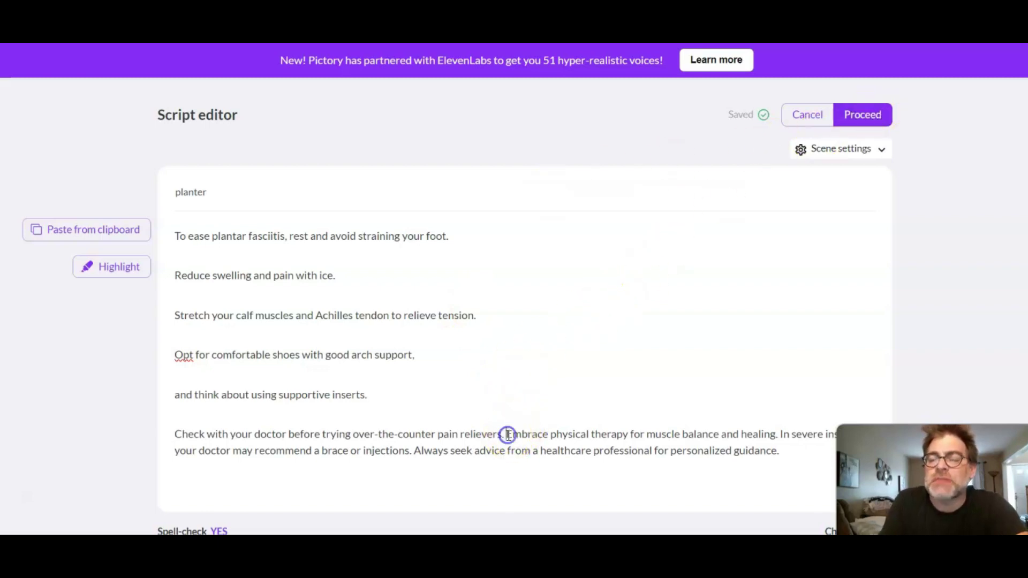
pyautogui.press('Return')
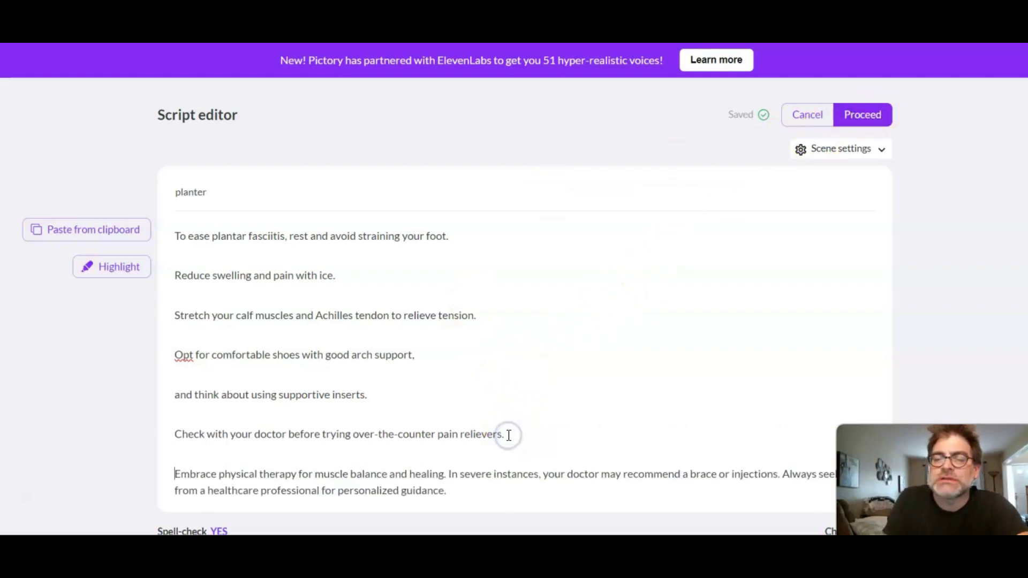
# Put the In severe and Always seek advice sentences on their own paragraphs and save the script.
pyautogui.click(448, 475)
pyautogui.press('Return')
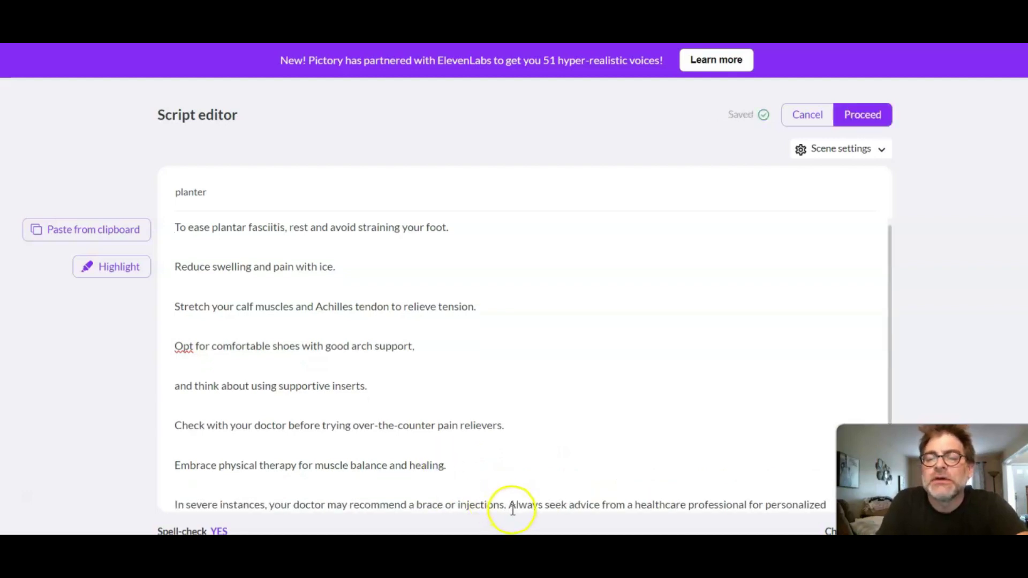
pyautogui.click(511, 507)
pyautogui.press('Return')
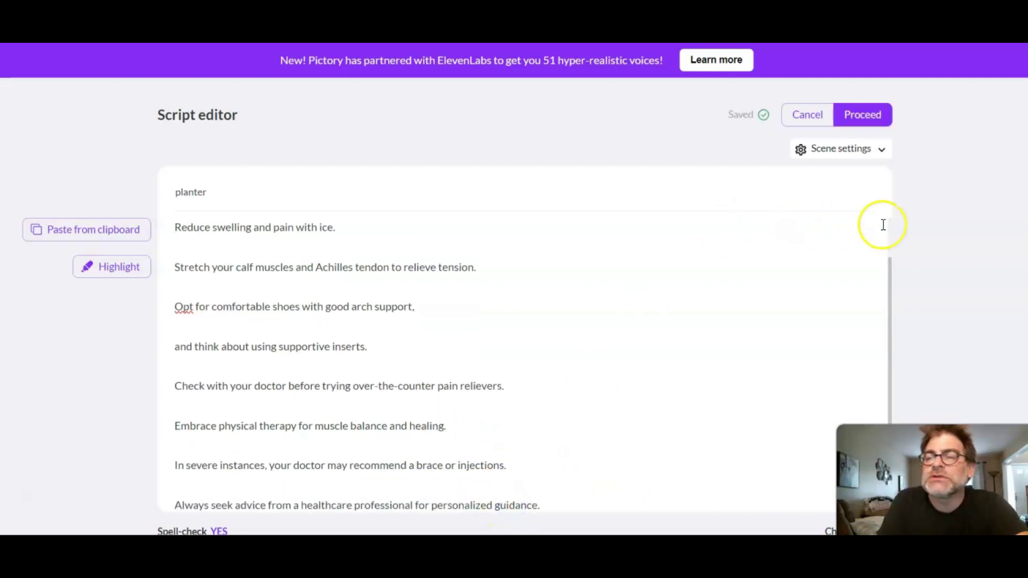
pyautogui.click(866, 122)
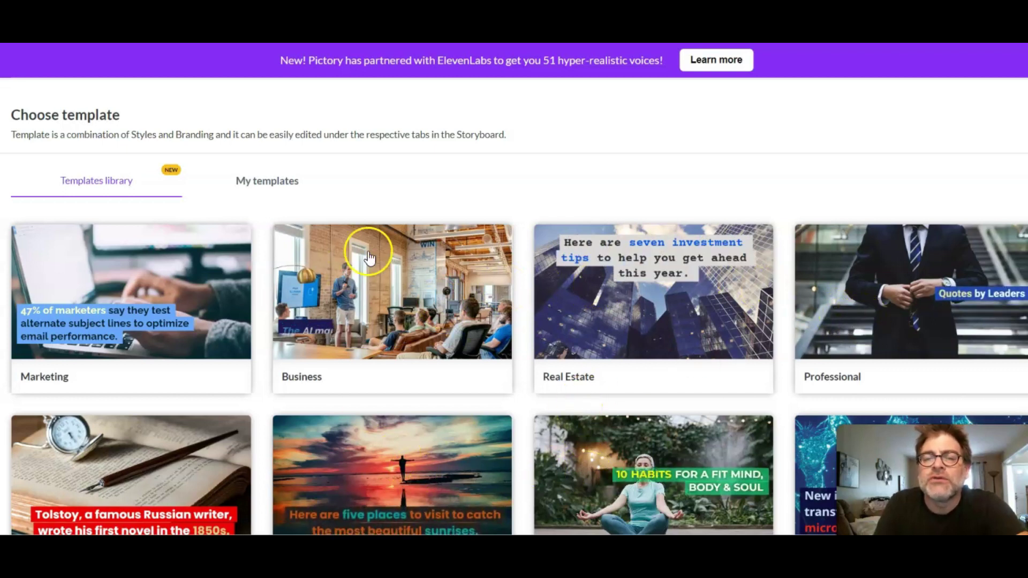
# Choose the sunrise caption template for the 9:16 portrait storyboard.
pyautogui.click(456, 489)
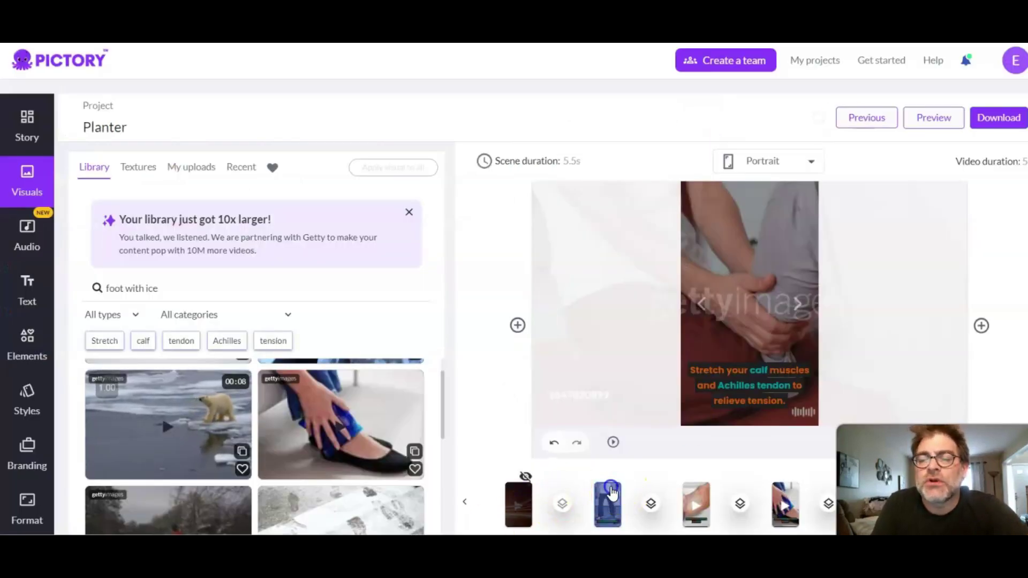
# Set the background music volume to 0% in the first scene's Audio volume settings.
pyautogui.click(611, 498)
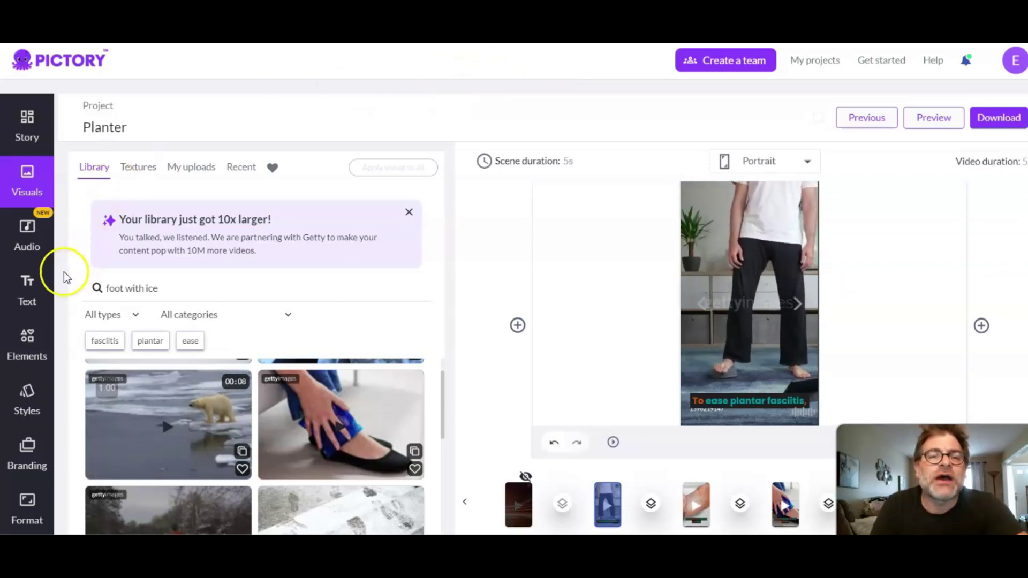
pyautogui.click(32, 245)
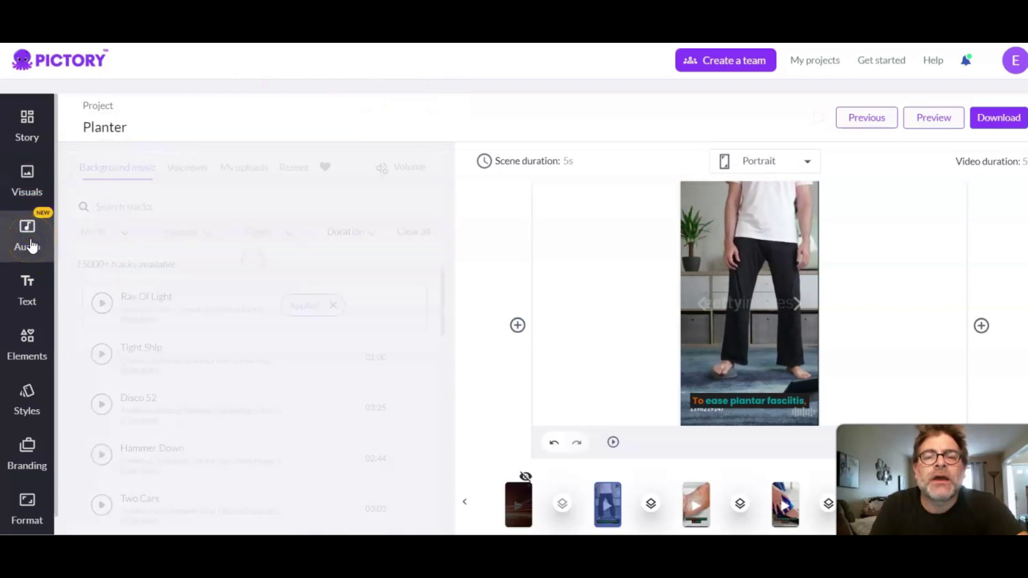
pyautogui.click(412, 167)
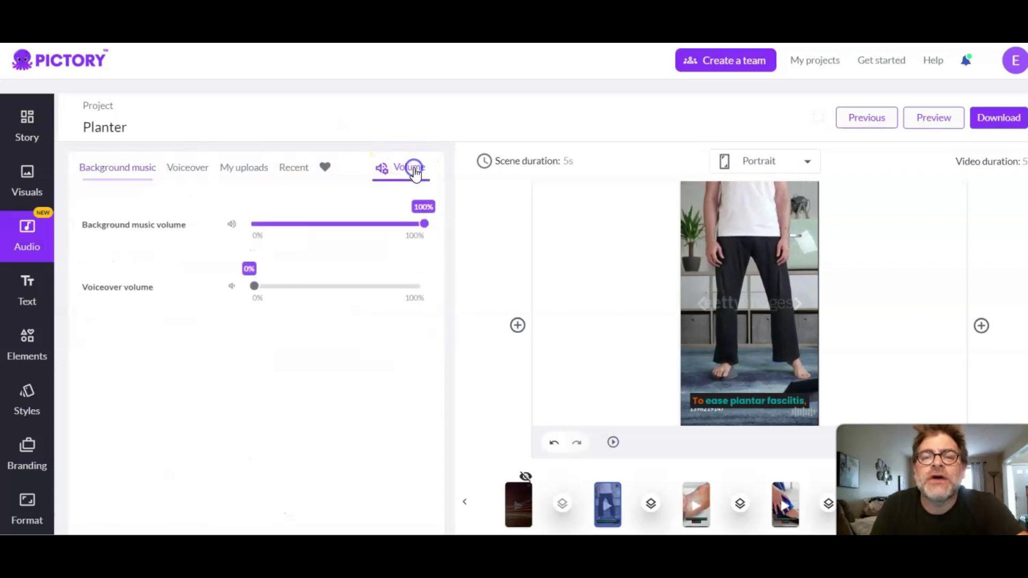
pyautogui.click(421, 223)
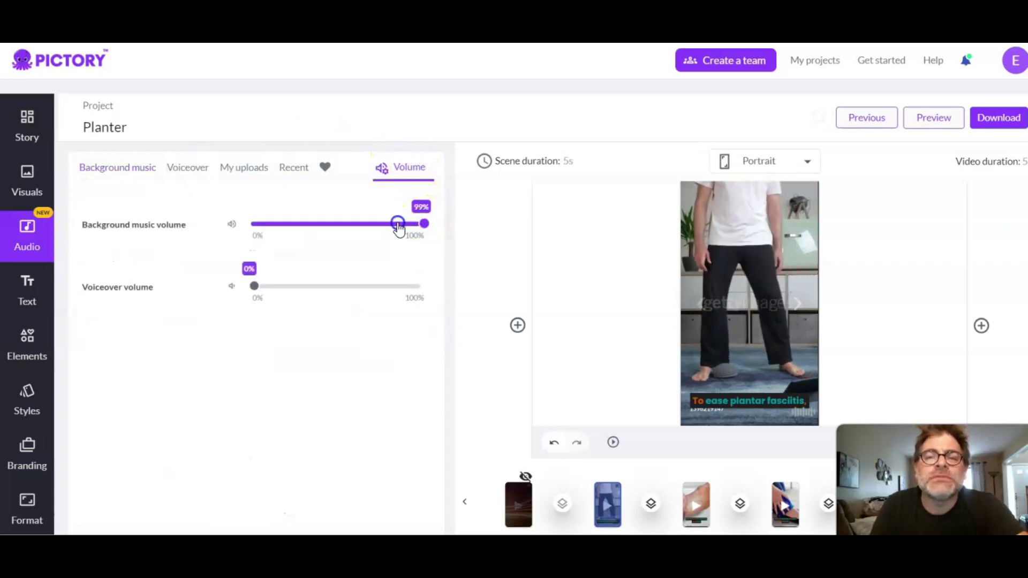
pyautogui.moveTo(397, 226); pyautogui.dragTo(208, 225)
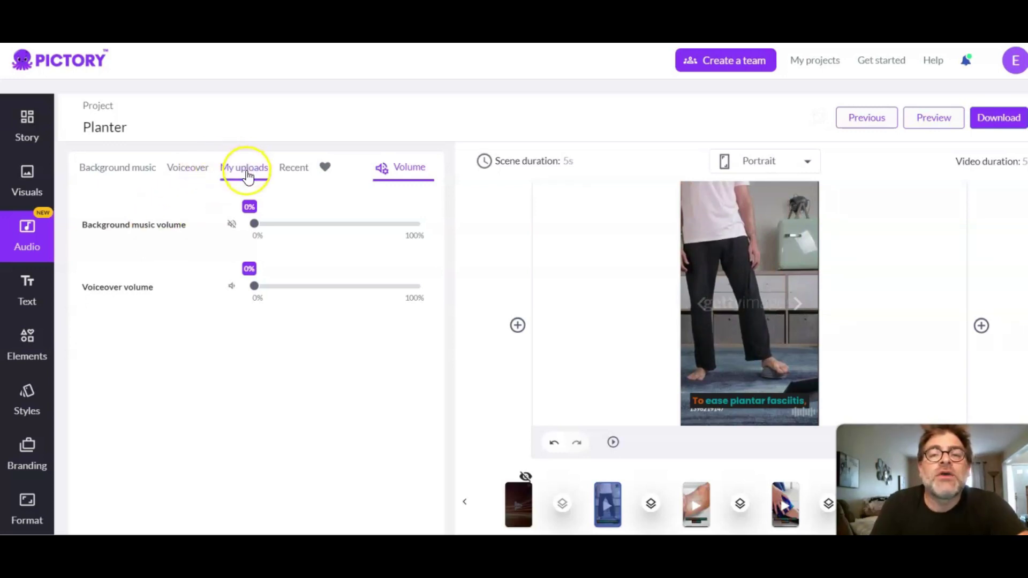
# Upload the newest ElevenLabs MP3 from Downloads as the voiceover and auto sync it to the entire video.
pyautogui.click(246, 171)
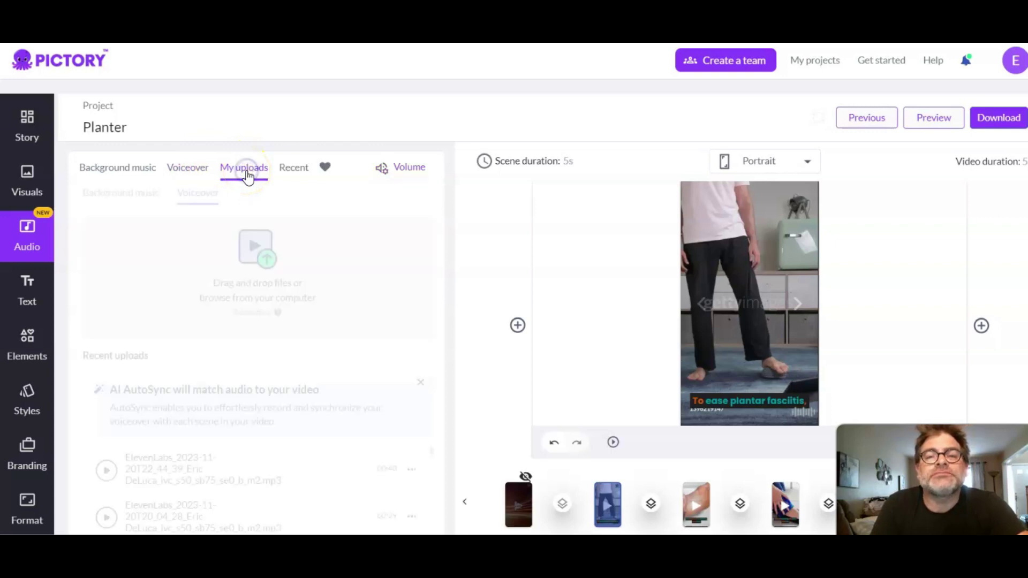
pyautogui.click(254, 239)
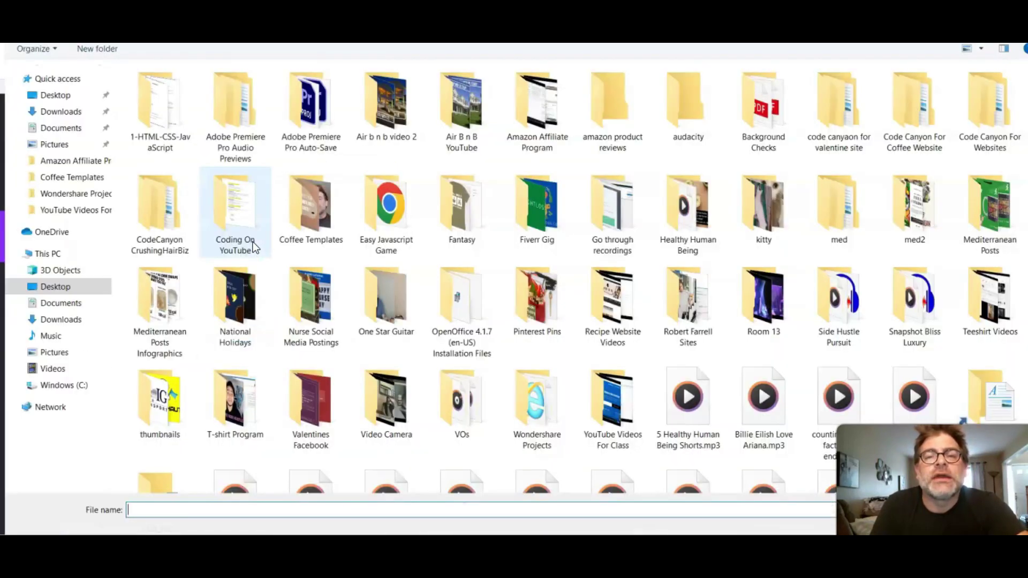
pyautogui.click(88, 113)
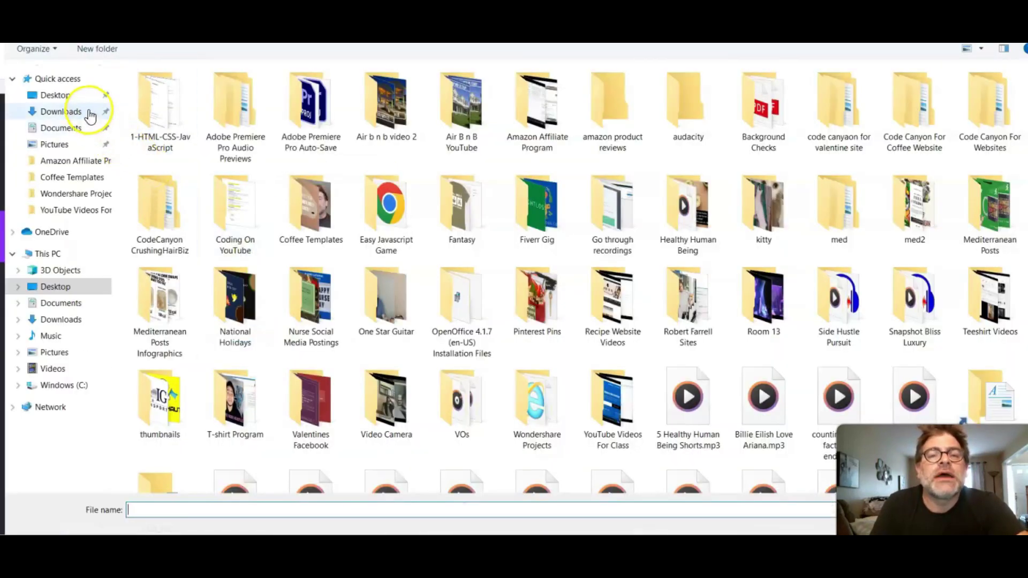
pyautogui.click(229, 106)
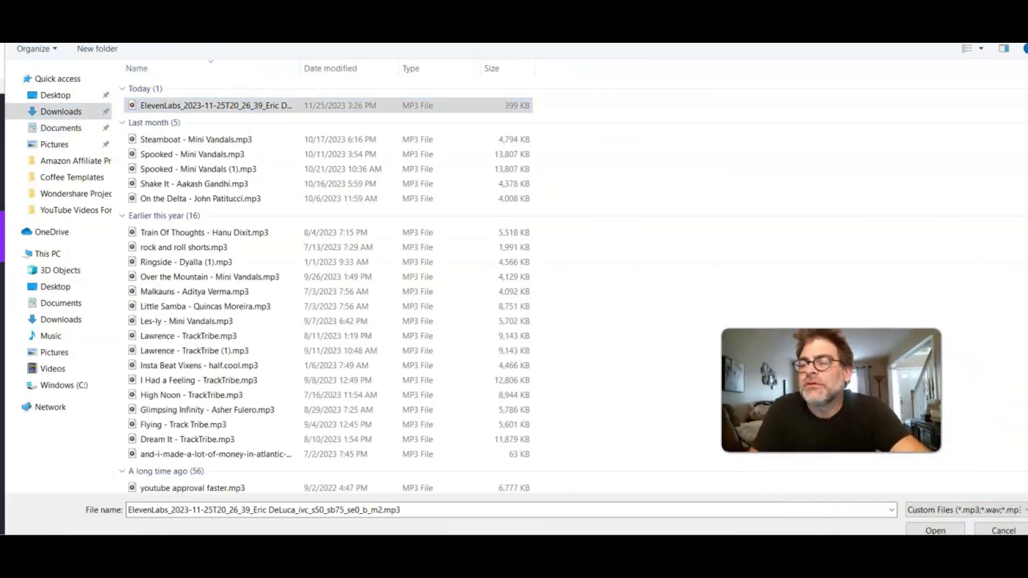
pyautogui.click(935, 530)
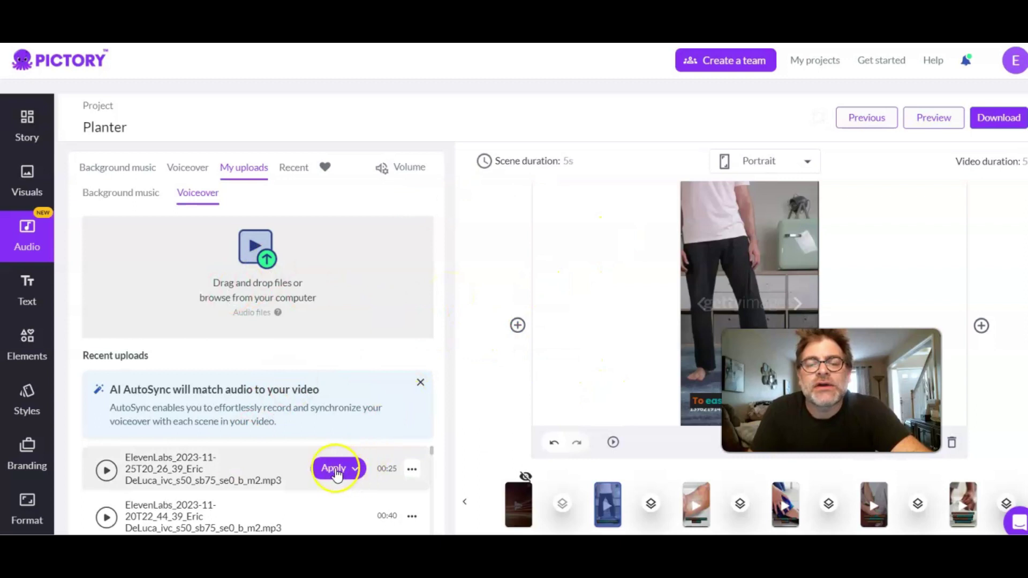
pyautogui.click(354, 469)
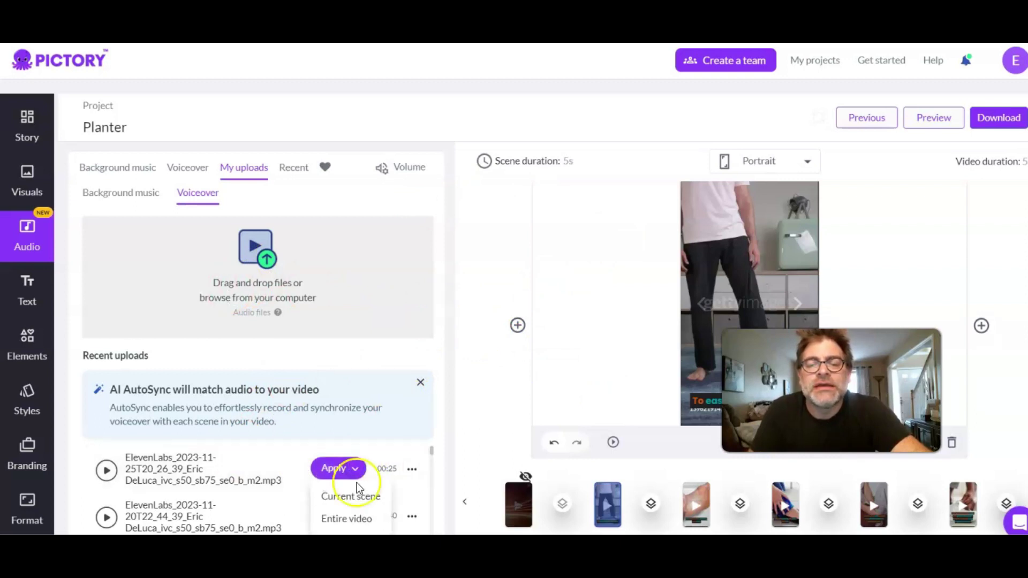
pyautogui.click(358, 520)
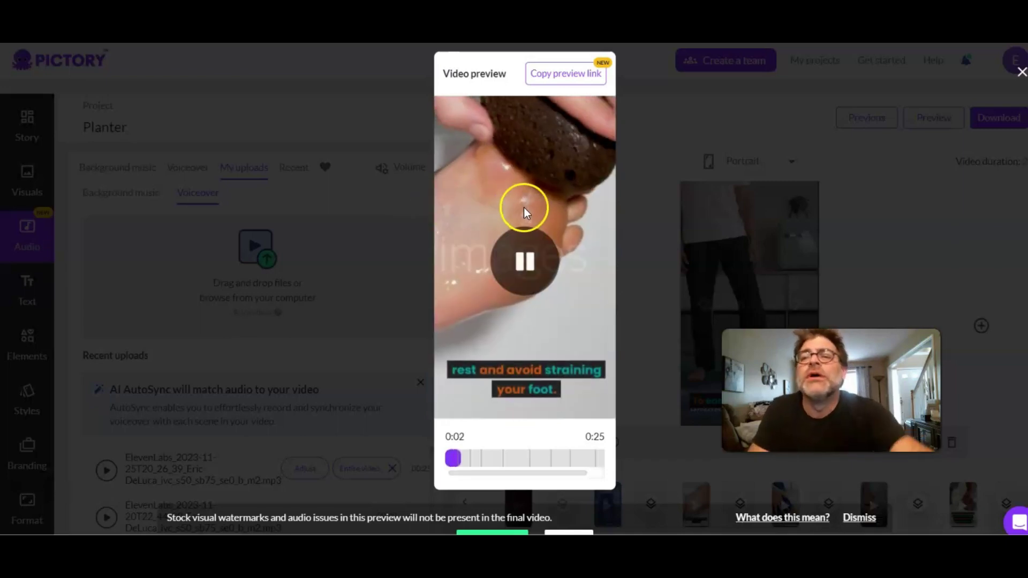
# Watch the synced narrated preview play to 0:20, reaching the brace-or-injections scene.
pyautogui.moveTo(605, 121)
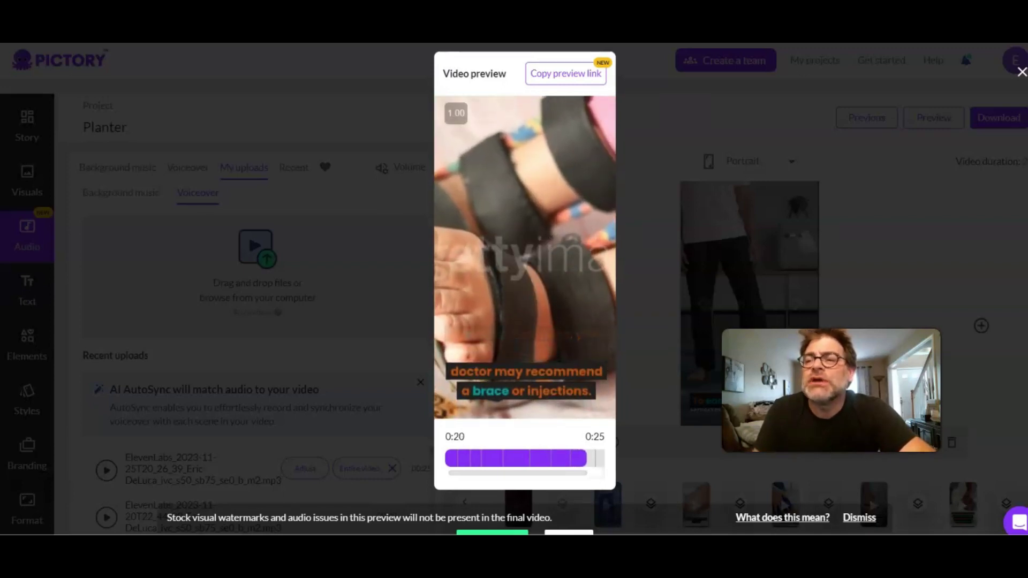
# Close the preview and start downloading the Planter project as a video file.
pyautogui.click(1021, 72)
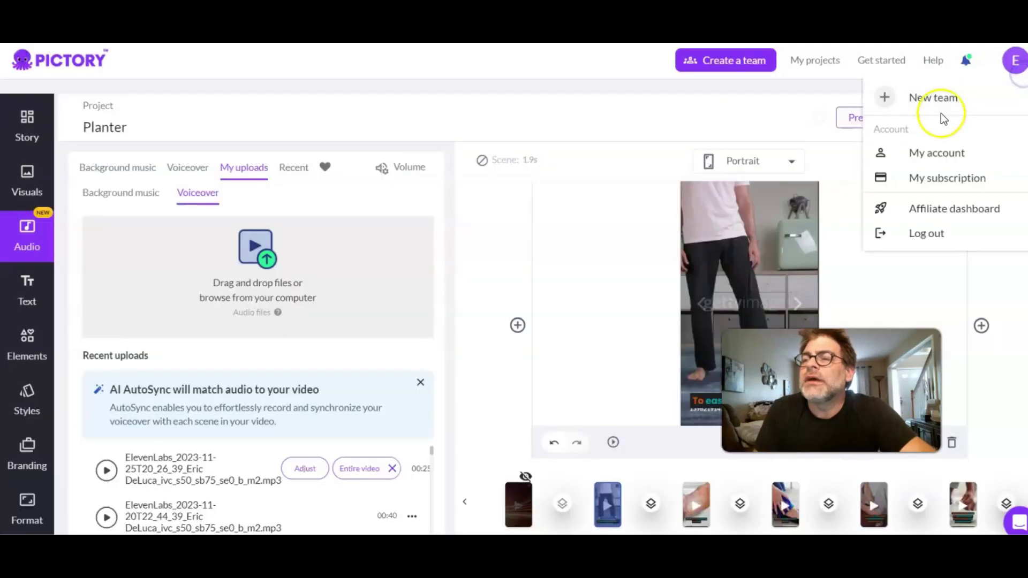
pyautogui.click(980, 117)
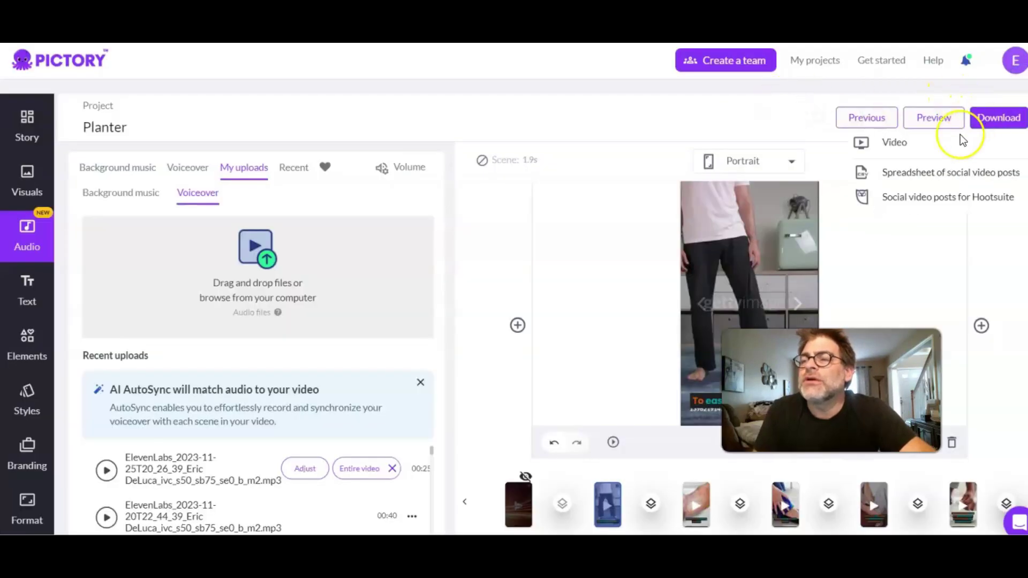
pyautogui.click(891, 142)
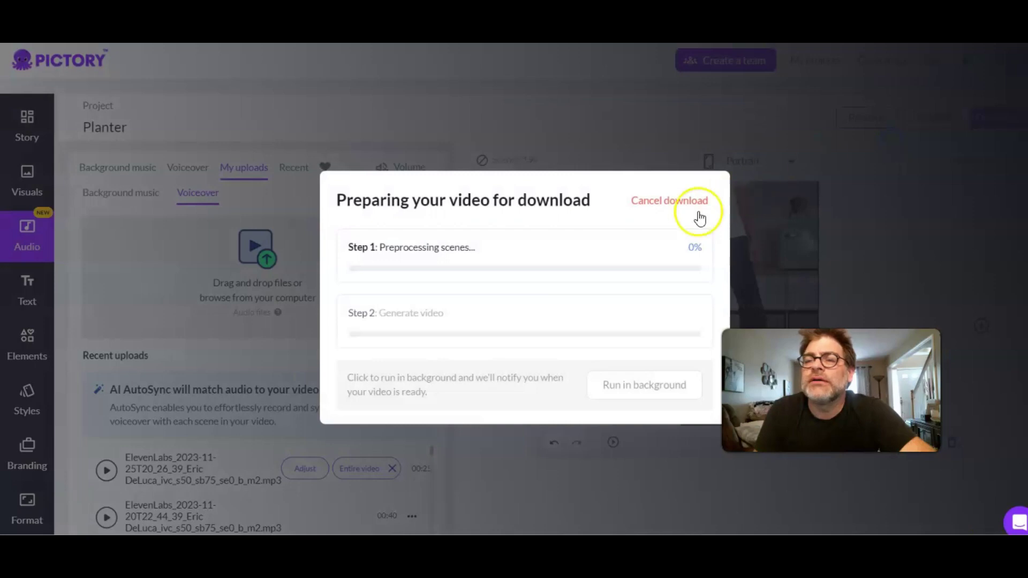